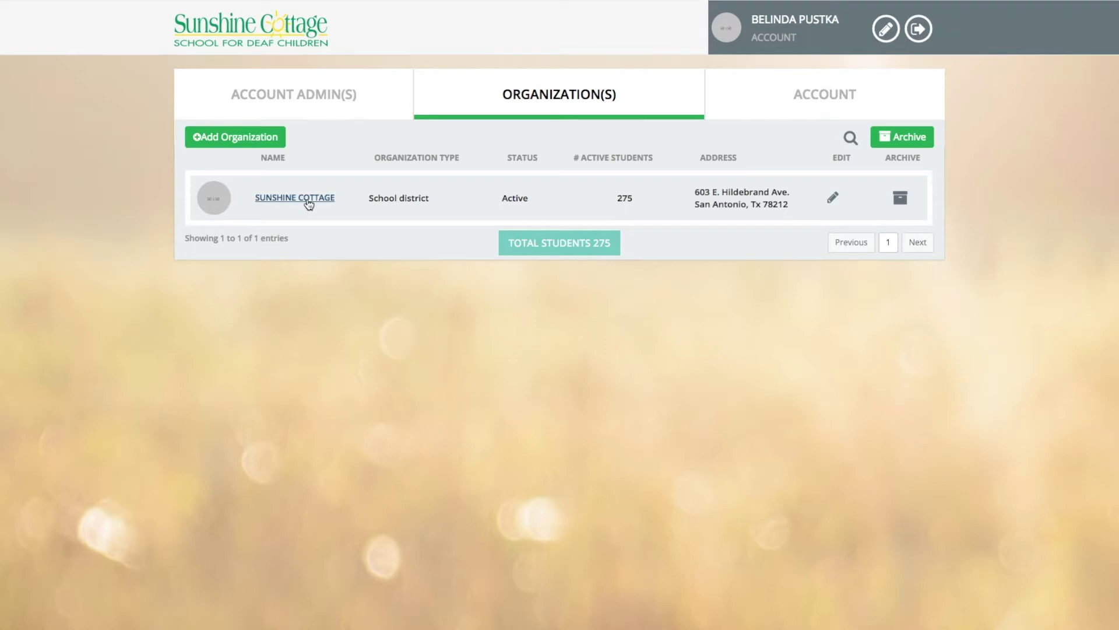
- Open Sunshine Cottage from the Organizations table and show its Admins list
click(309, 200)
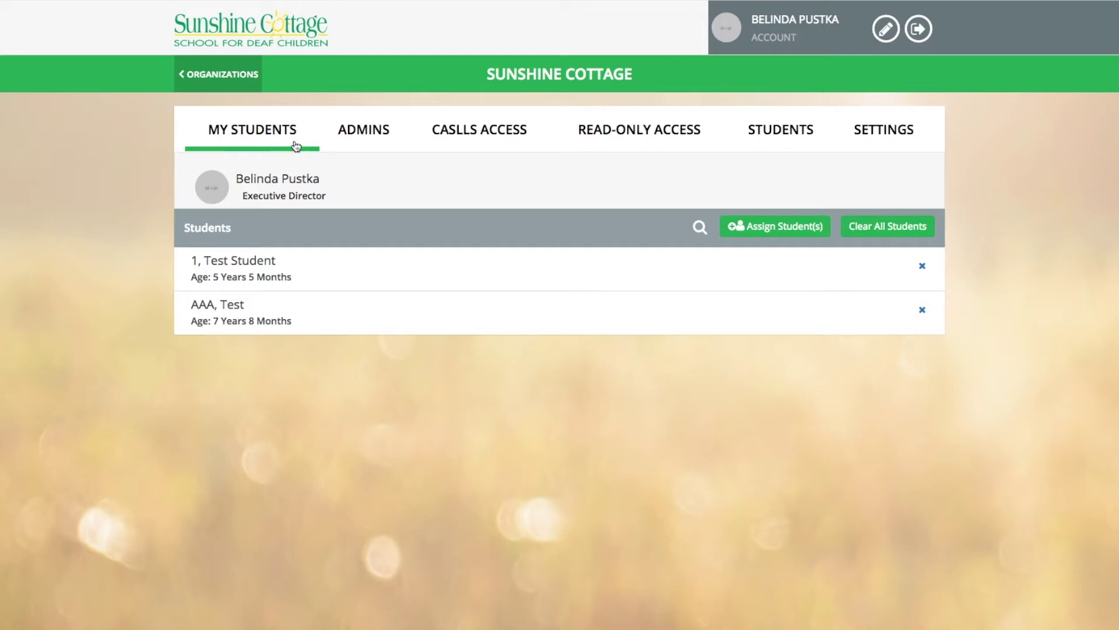
click(366, 135)
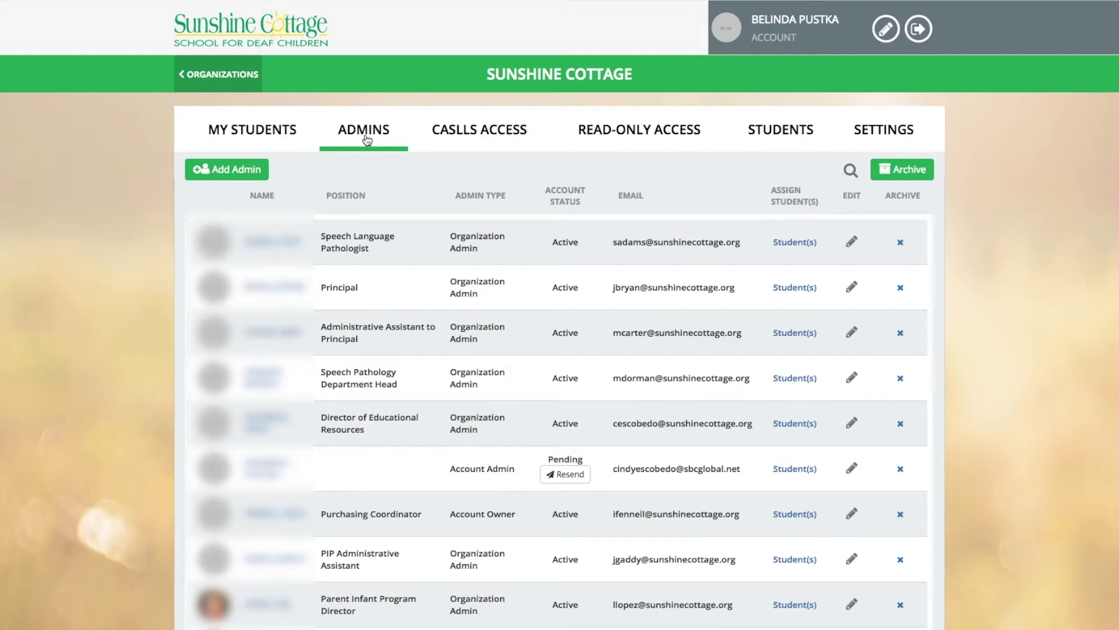
- Show Sunshine Cottage's CASLLS Access users with their school years and age levels taught
click(449, 142)
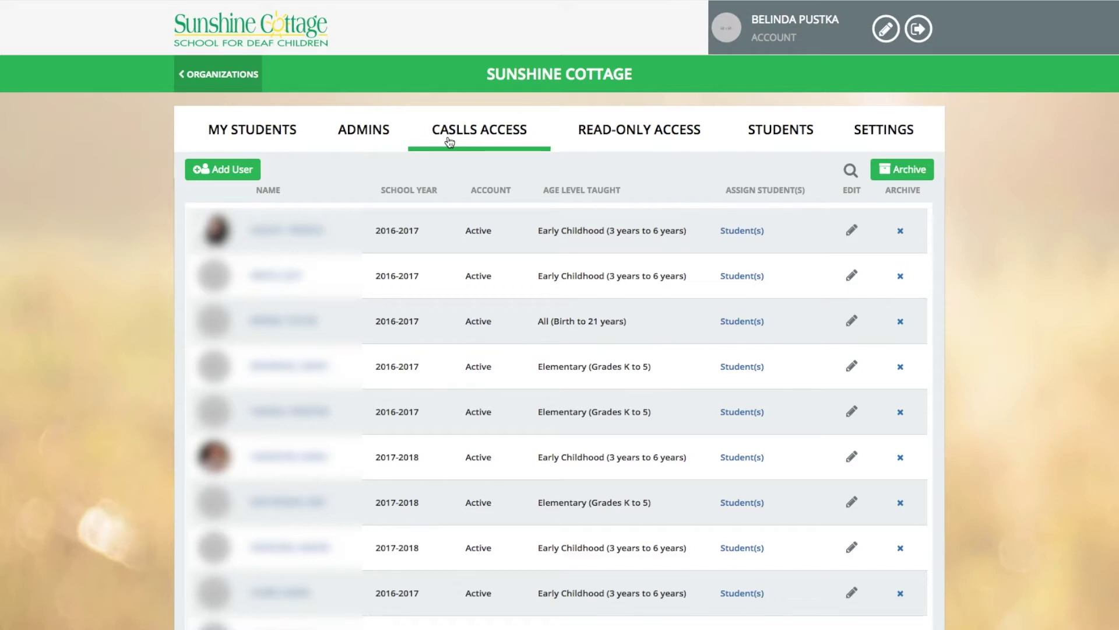
- Show the Read-Only Access tab listing the two active parent users
click(598, 143)
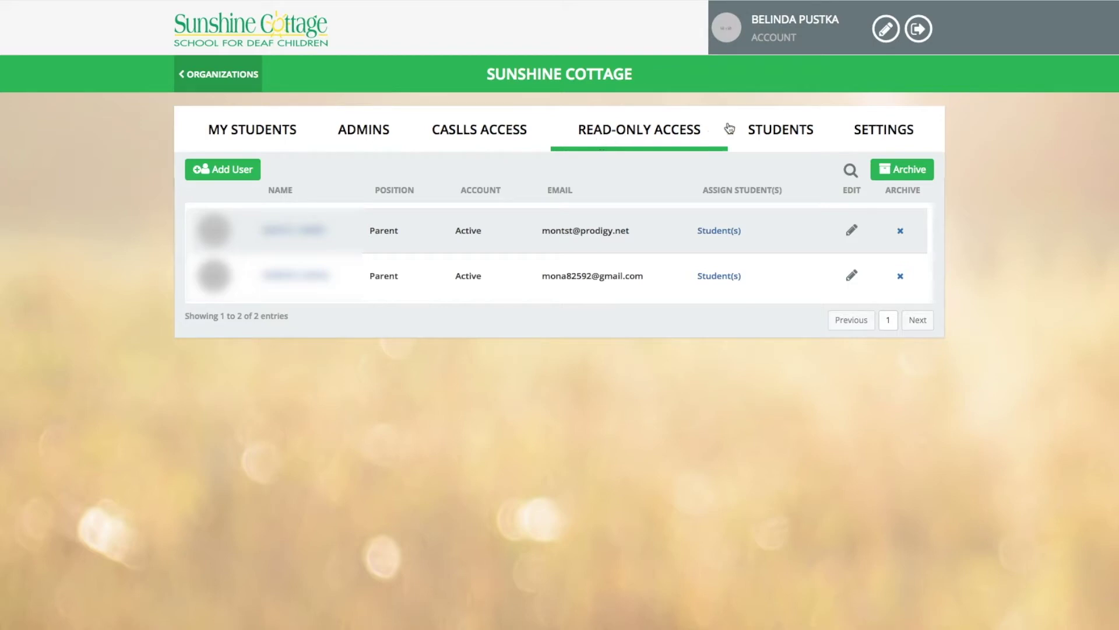
- Browse the student list and search, then open Settings showing the 80% mastery threshold
click(770, 132)
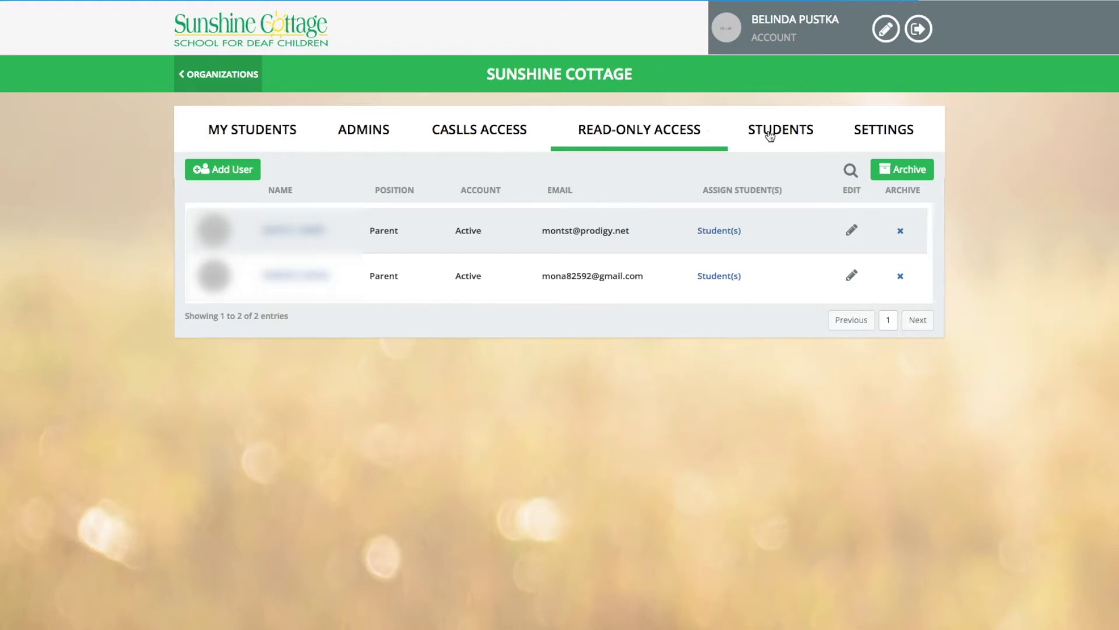
click(850, 171)
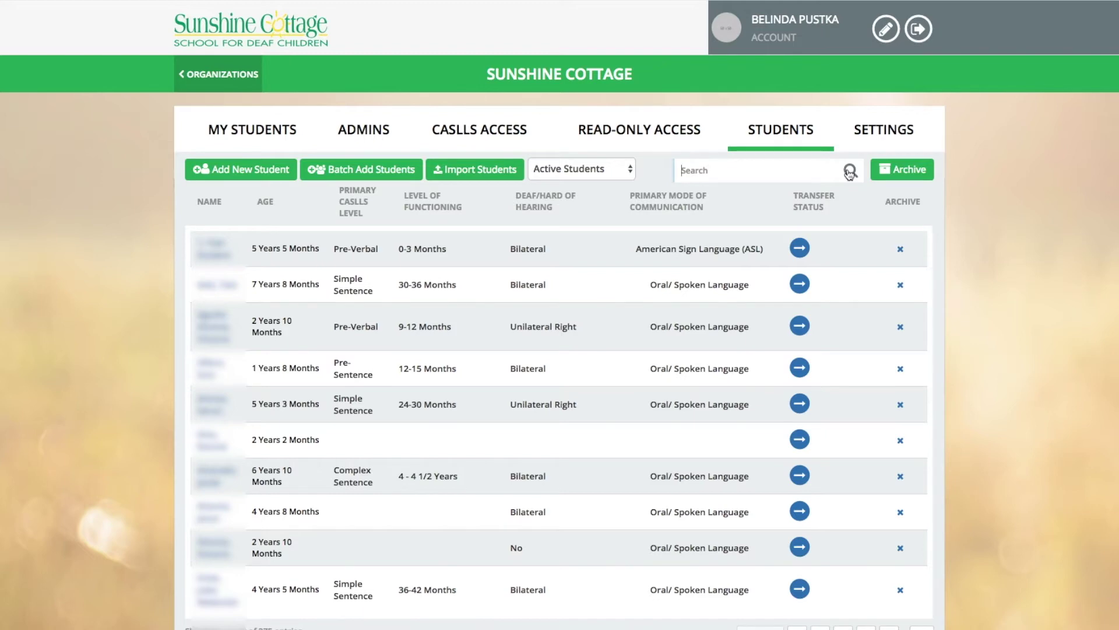
click(865, 135)
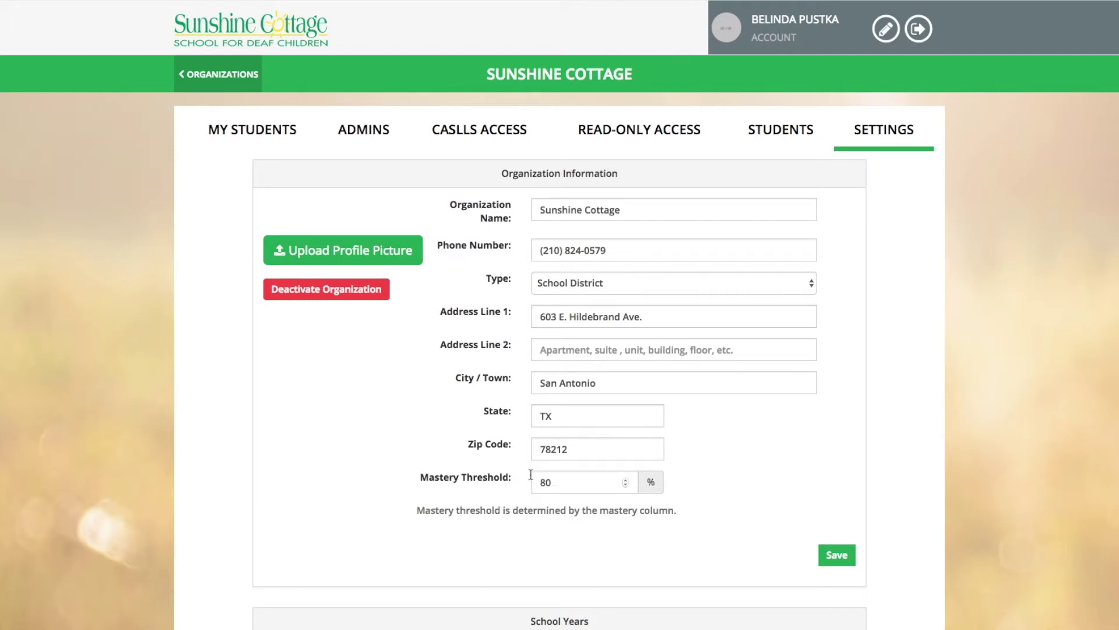
- Check the 2018-2019 school year's end date in its editor and cancel without changes
scroll(536, 487, down, 4)
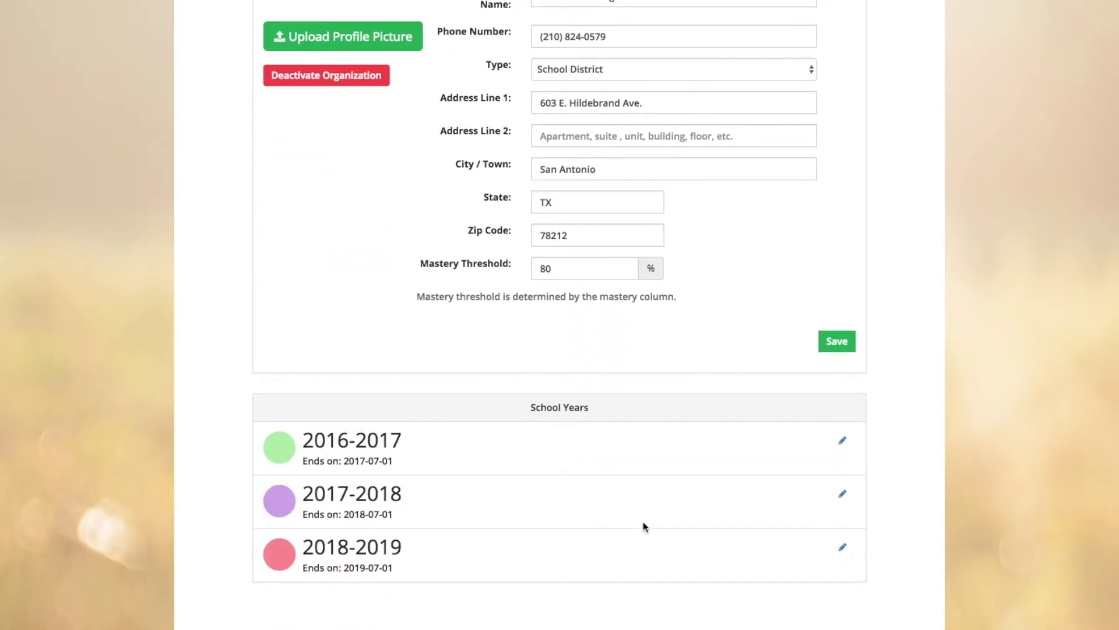
click(843, 548)
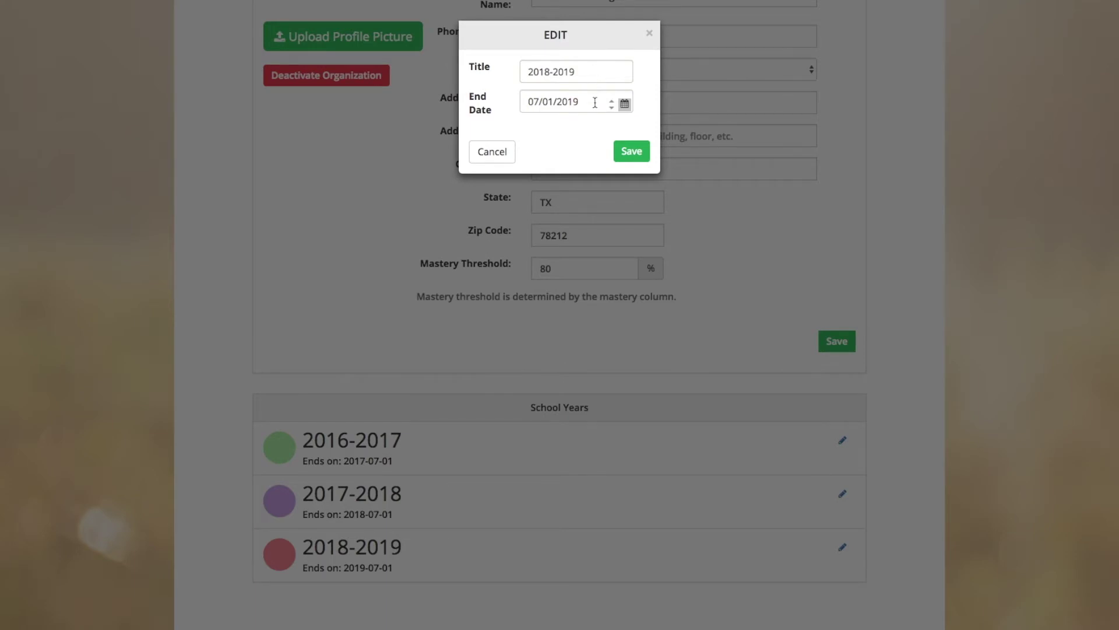
click(491, 149)
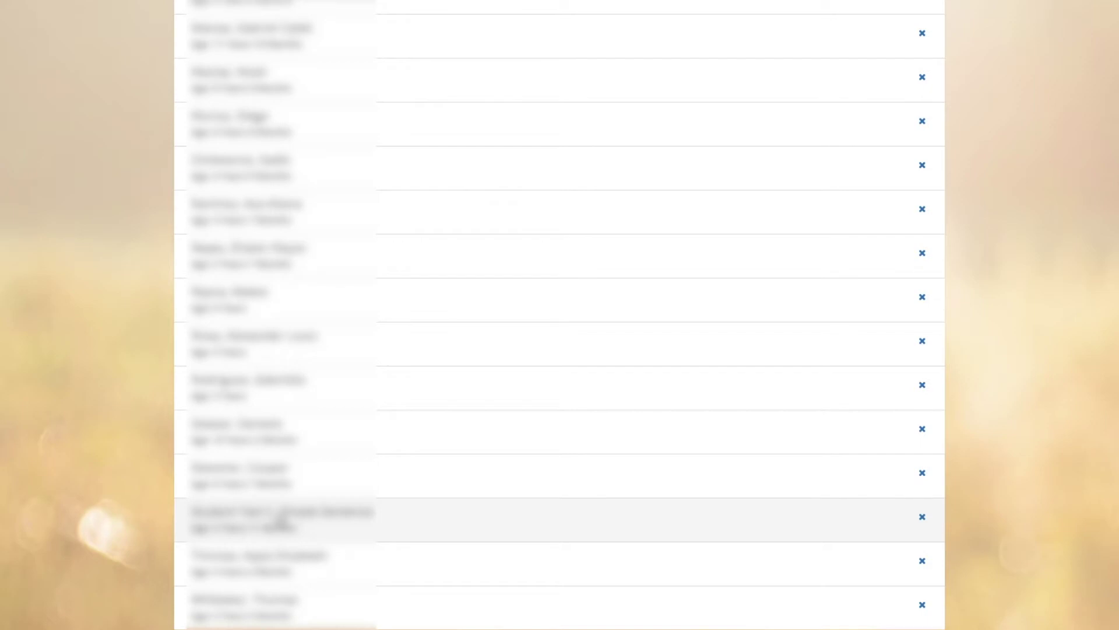
- Open the test student's profile and bring up its Edit Student form
click(280, 521)
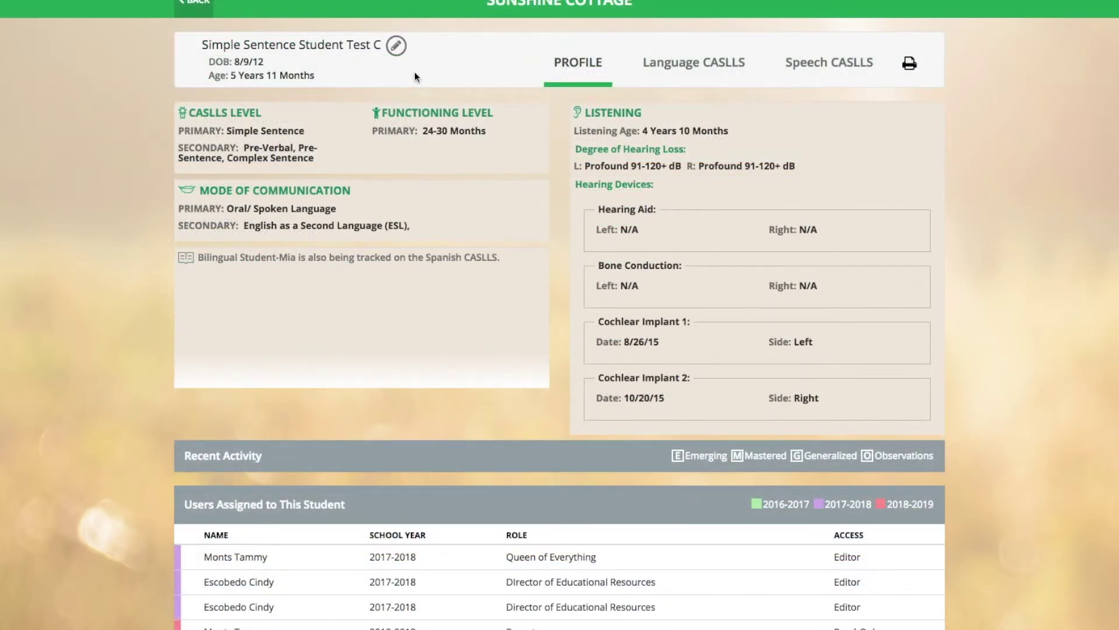
click(396, 47)
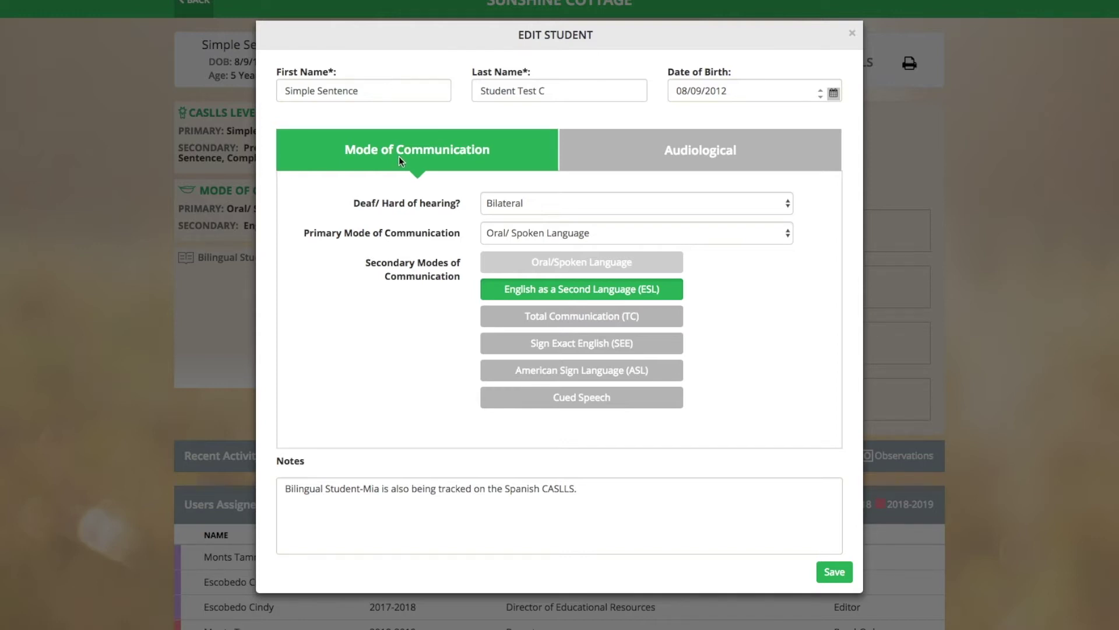
- View the Audiological details in the test student's Edit Student form
click(645, 158)
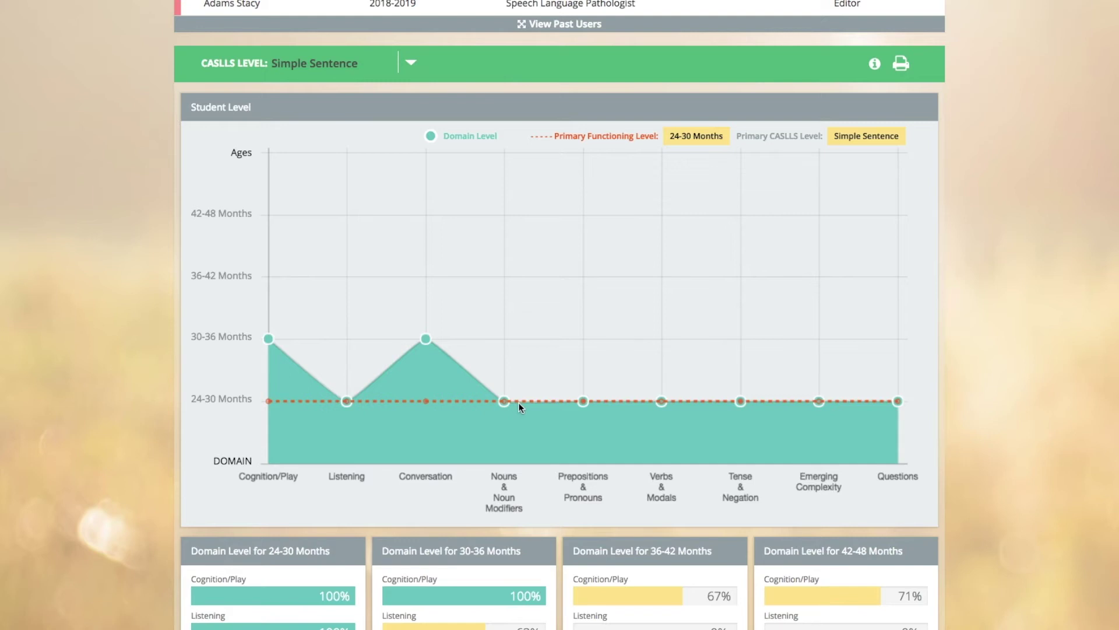
scroll(519, 402, down, 3)
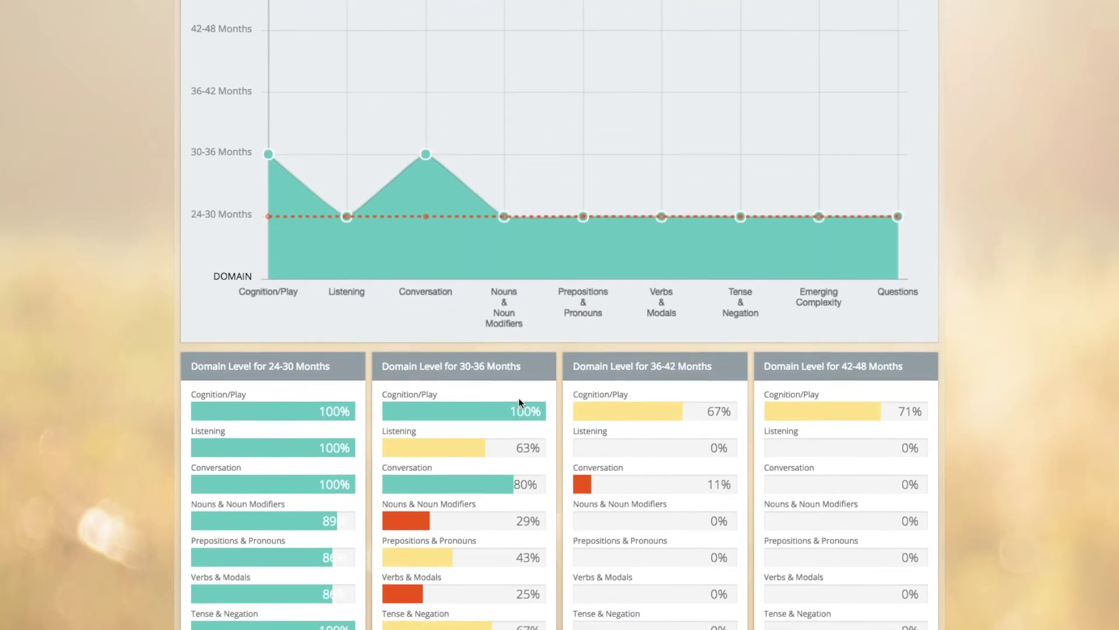
scroll(519, 403, down, 1)
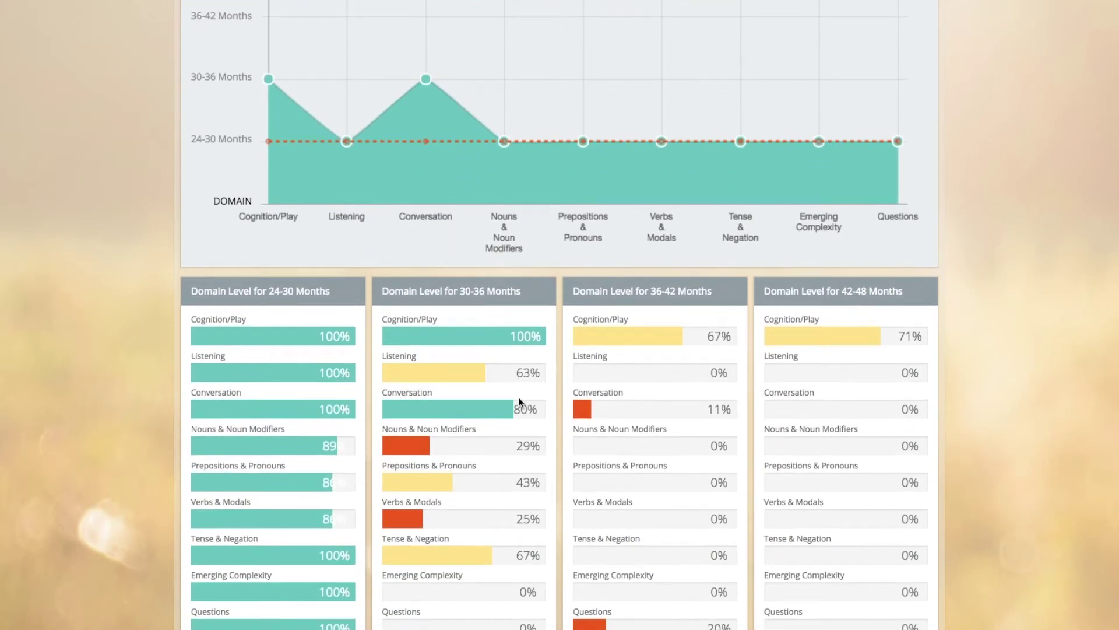
scroll(521, 401, down, 1)
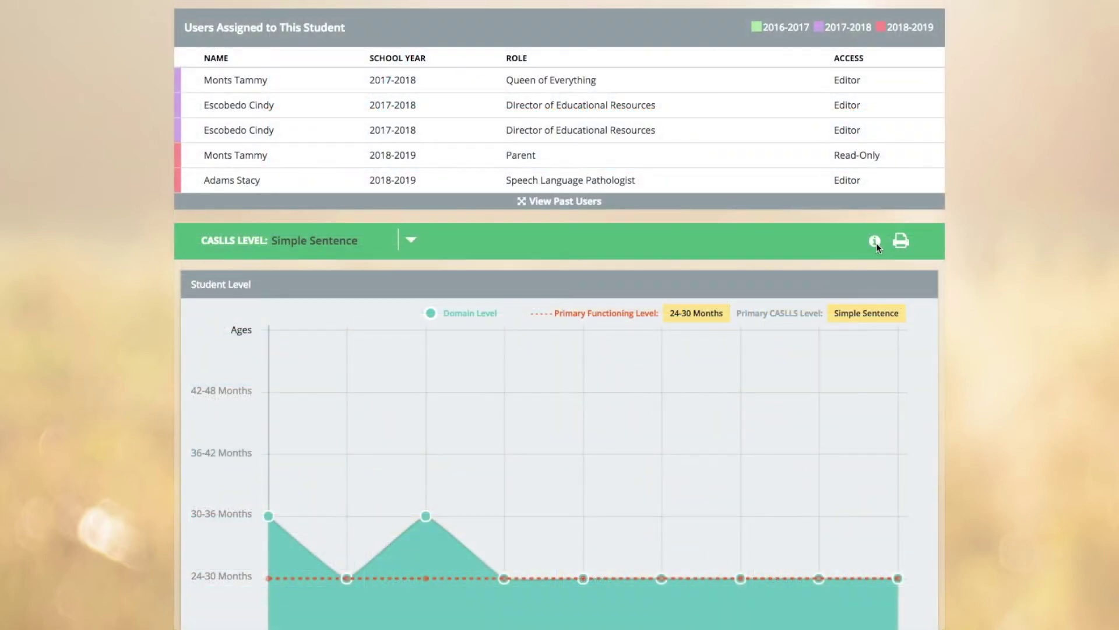
- Read the analytics explanation, preview and cancel the printable report, then return to PROFILE
click(875, 242)
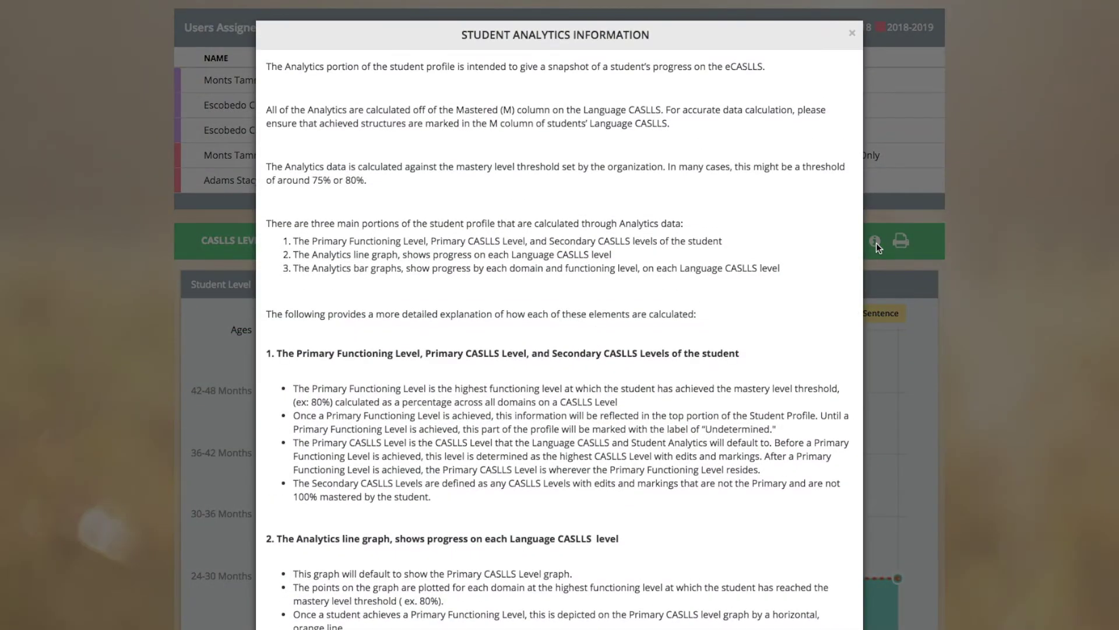
click(852, 34)
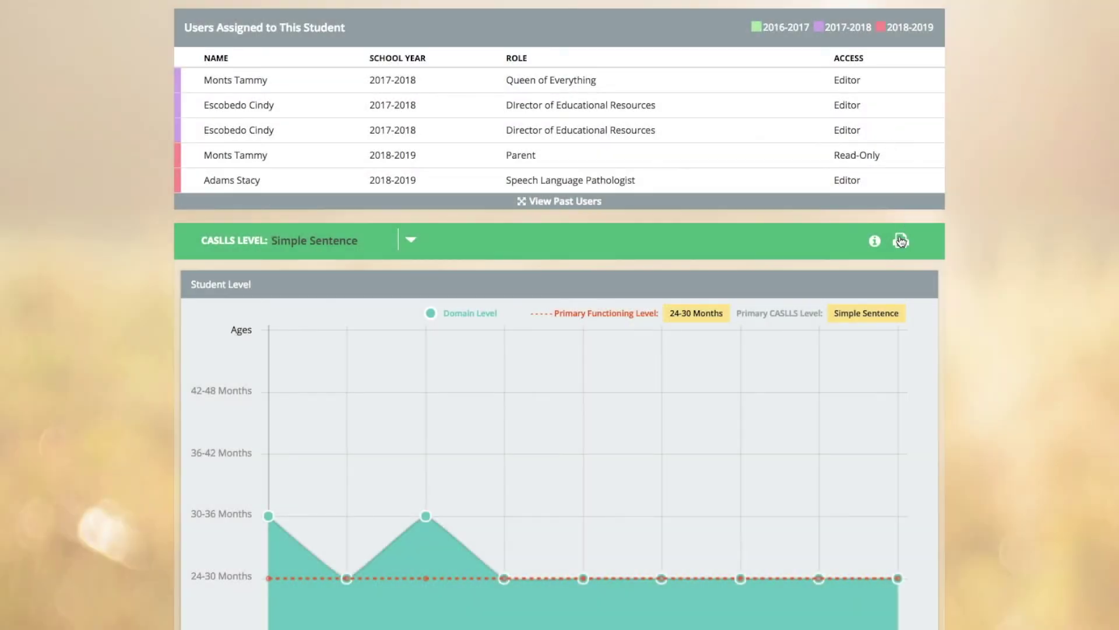
click(900, 241)
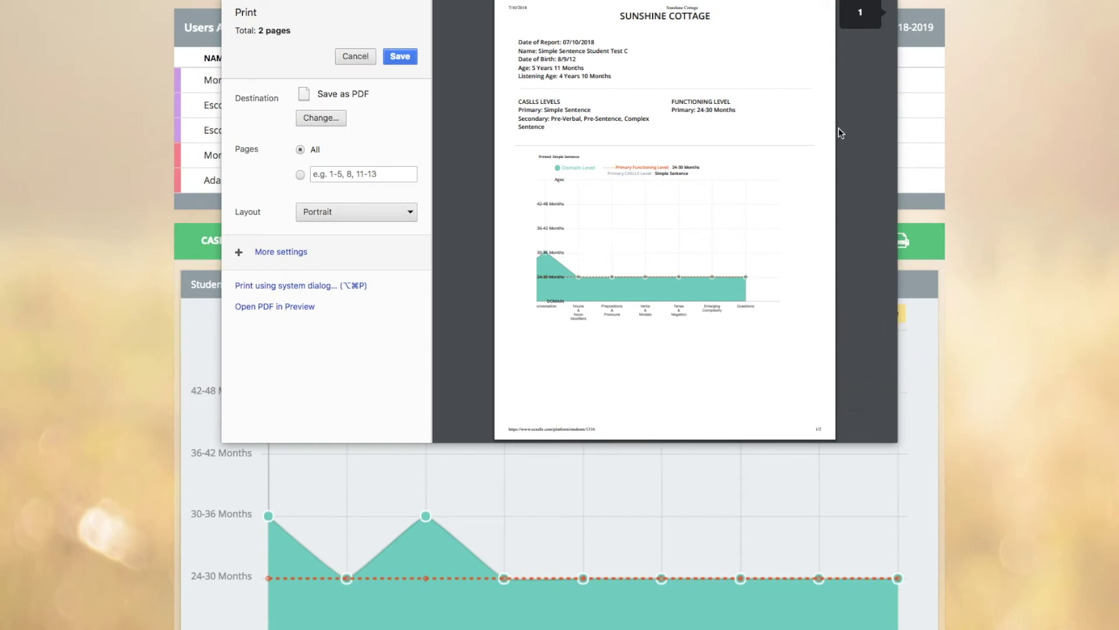
click(365, 58)
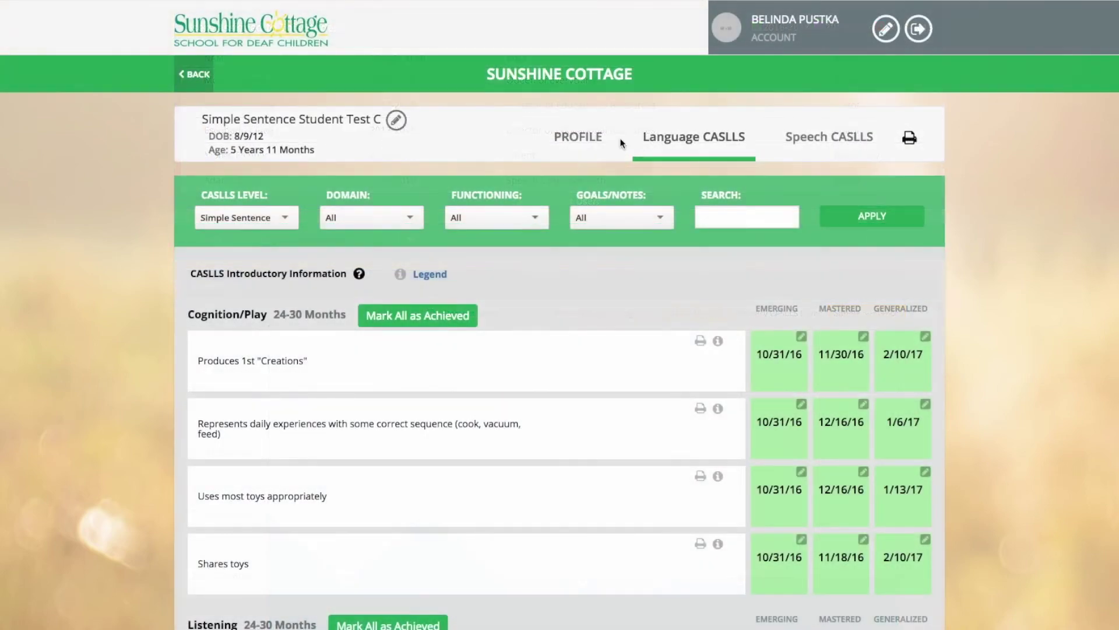
click(601, 139)
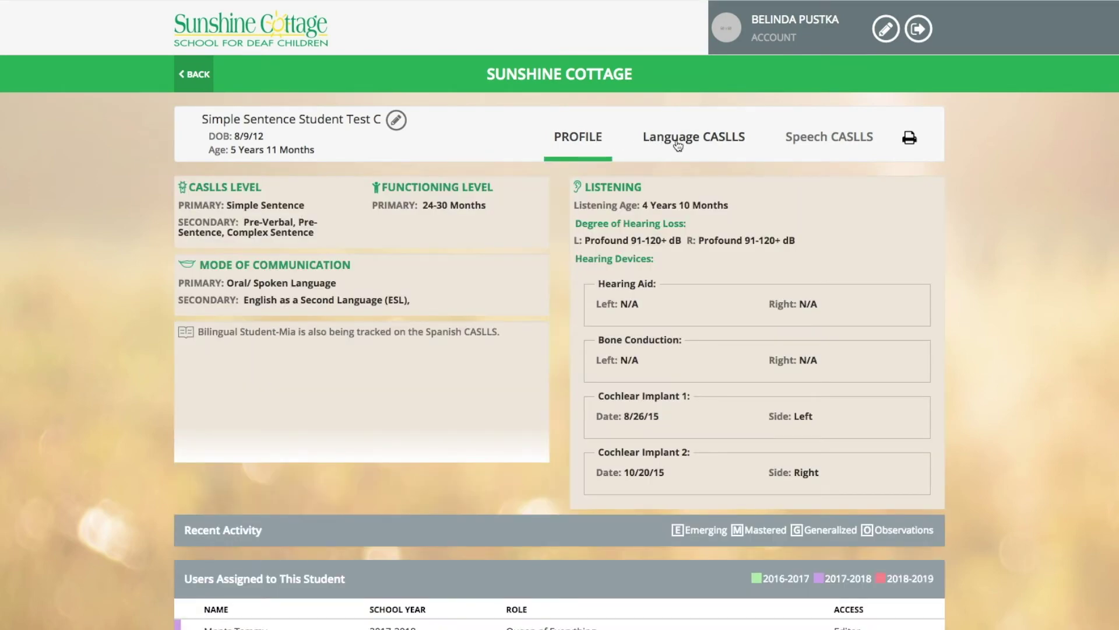
click(678, 146)
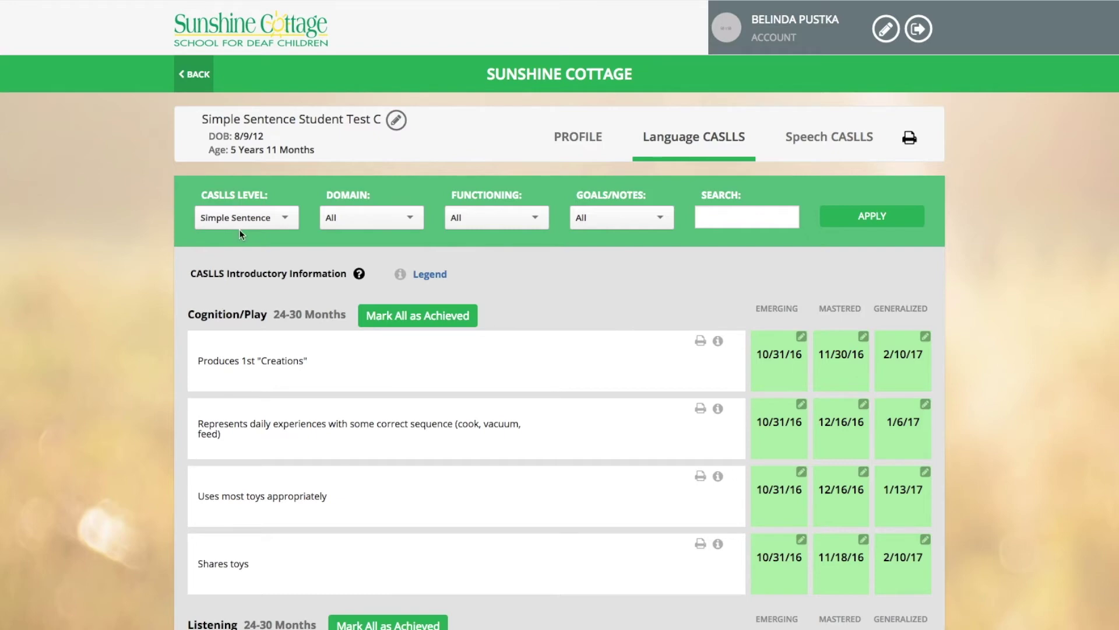
click(286, 220)
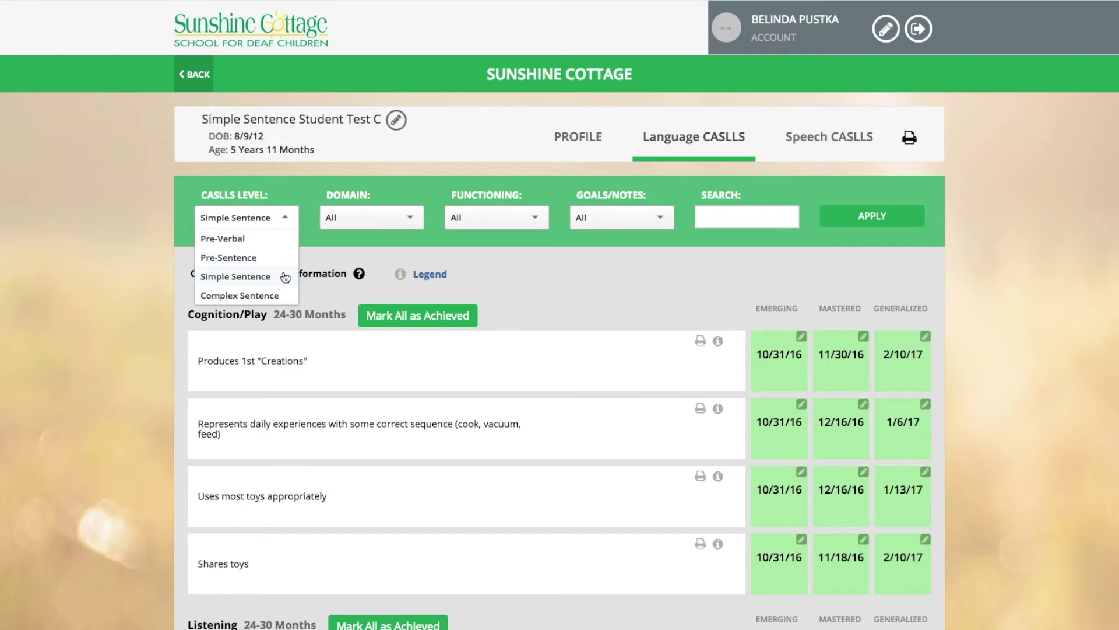
click(309, 225)
click(410, 220)
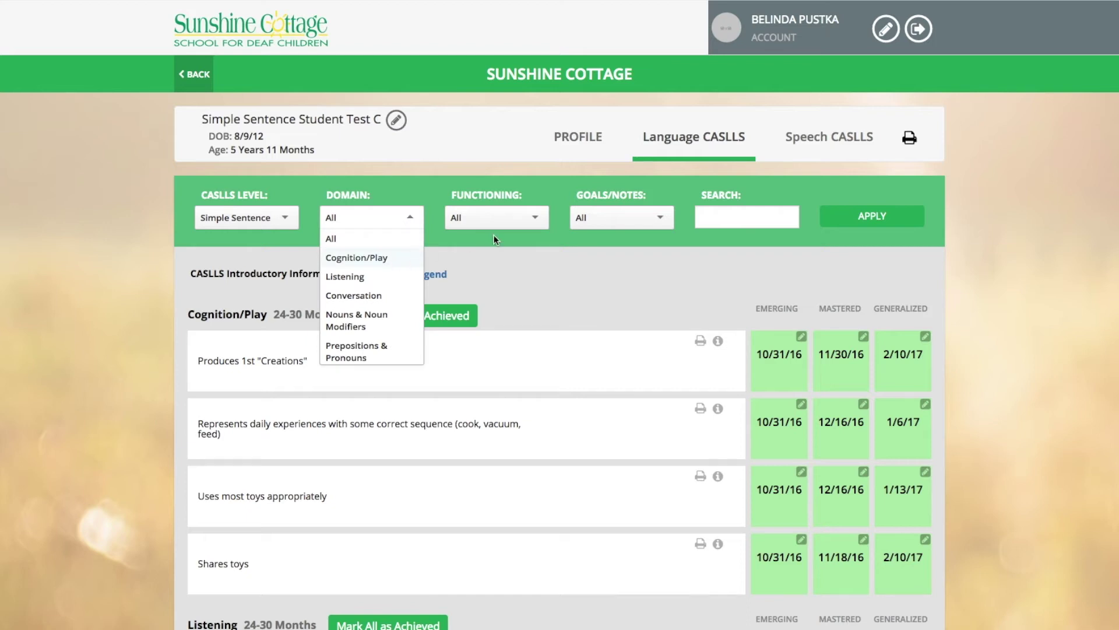
click(541, 222)
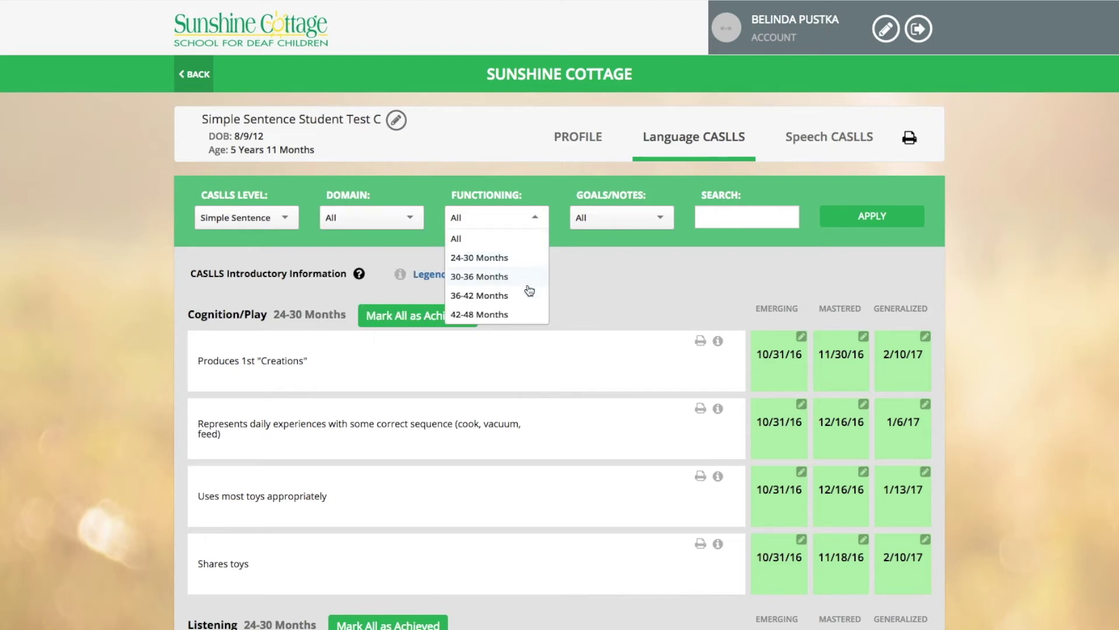
click(659, 222)
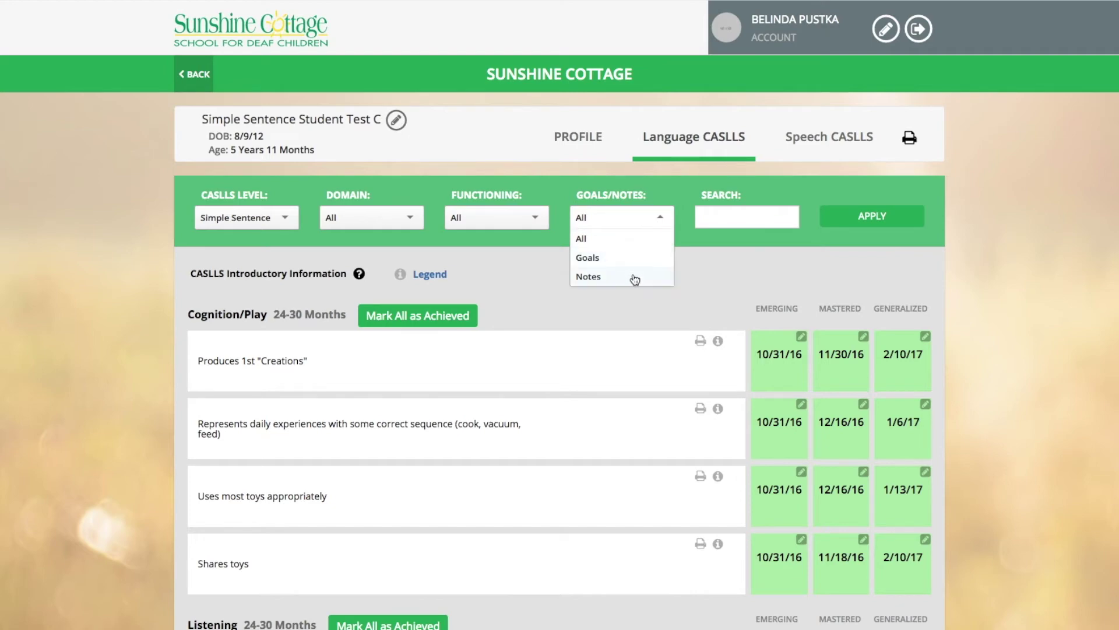
click(656, 200)
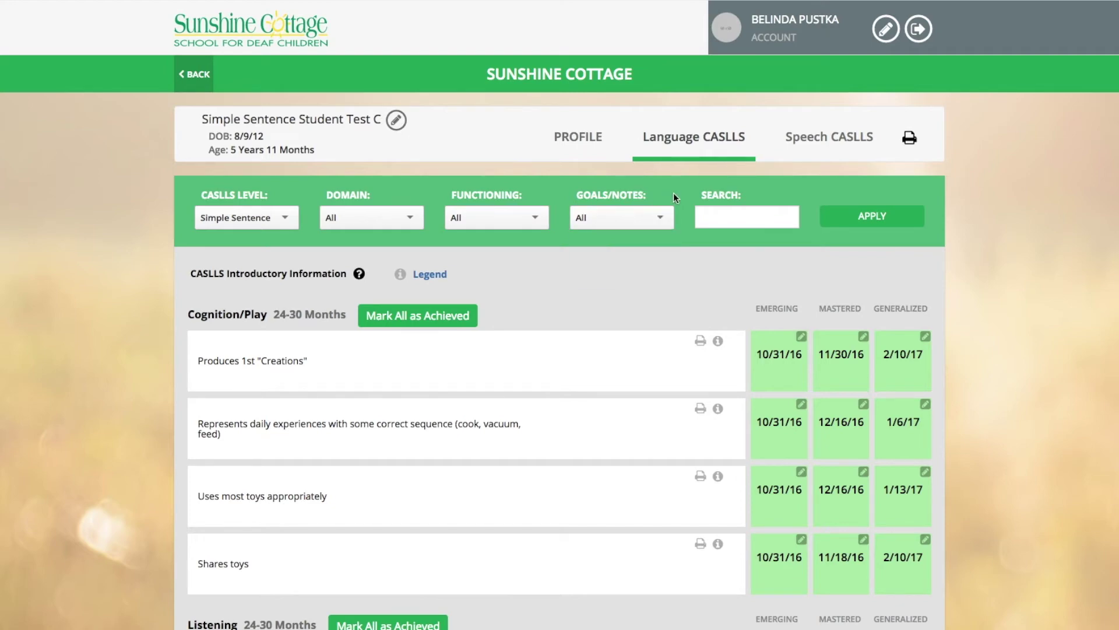
click(733, 220)
text(plurals)
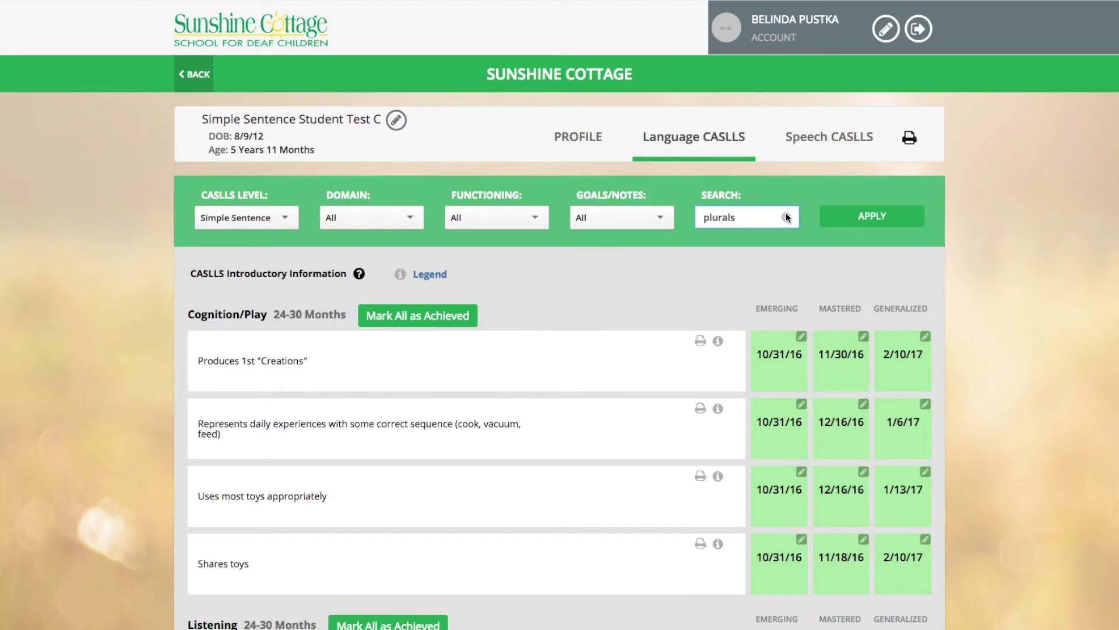
click(841, 216)
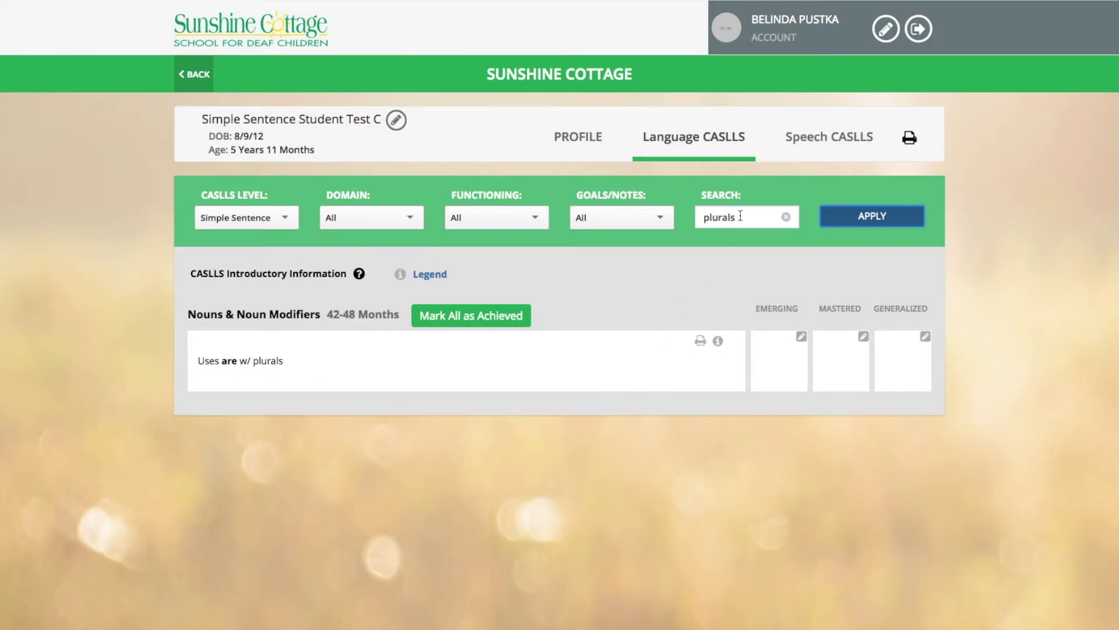
drag(741, 217, 703, 217)
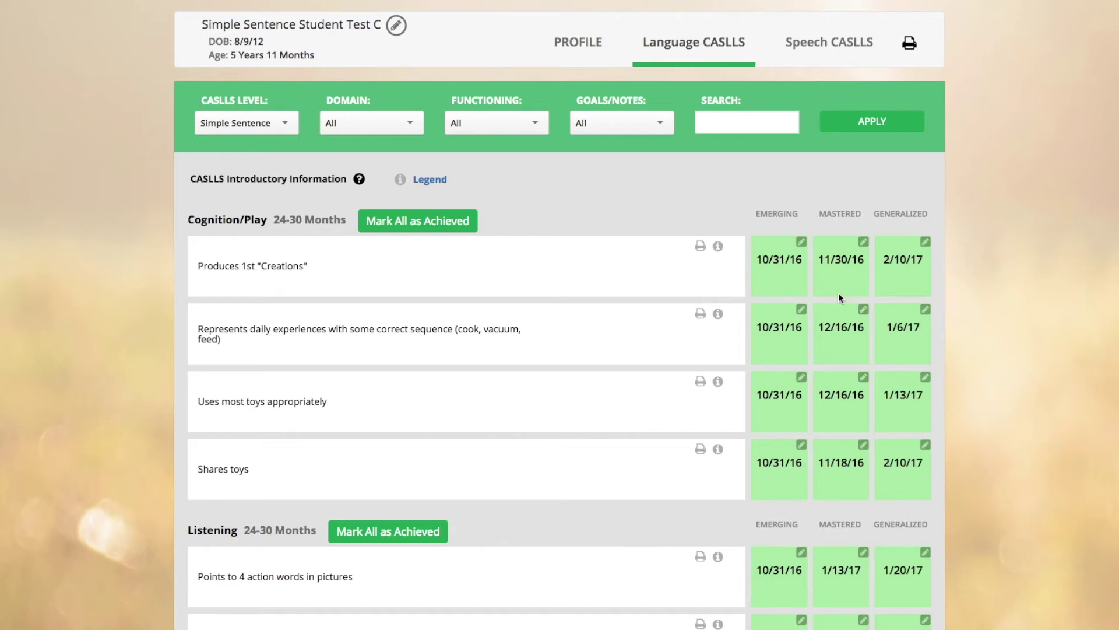
click(720, 251)
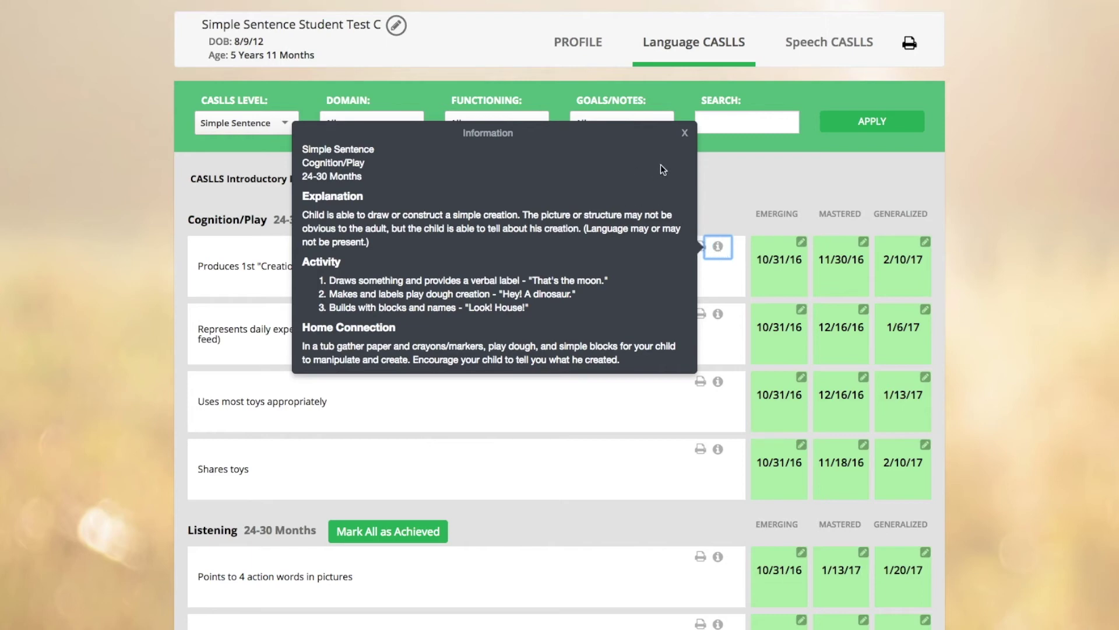
click(686, 134)
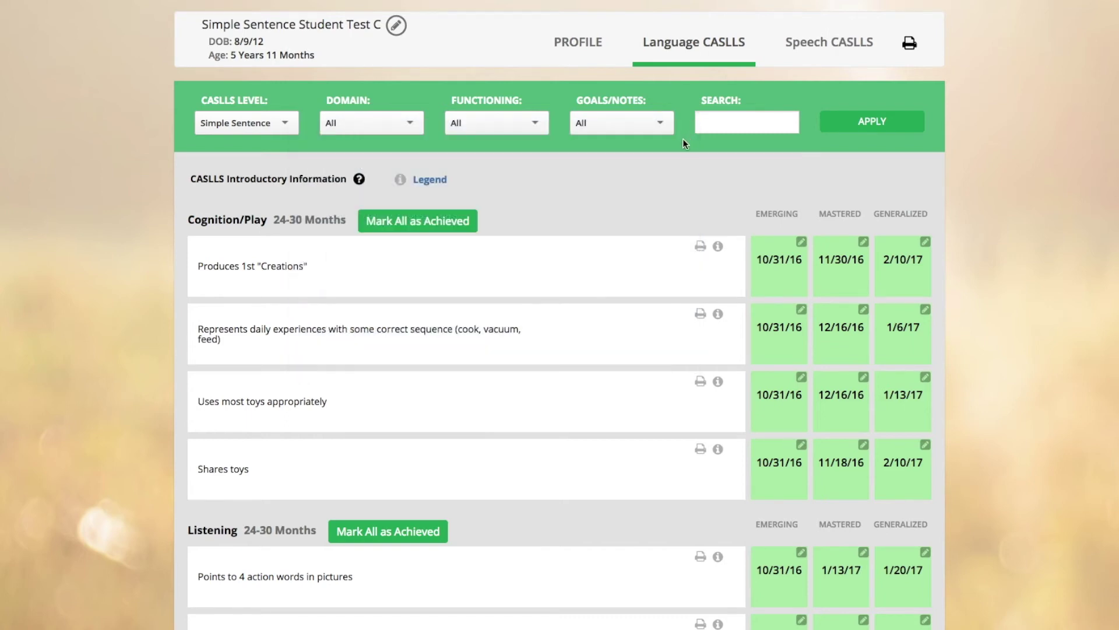
click(701, 247)
- Mark 'Uses can, will, let's, could' as achieved at evaluation and save its Mastered record
click(447, 220)
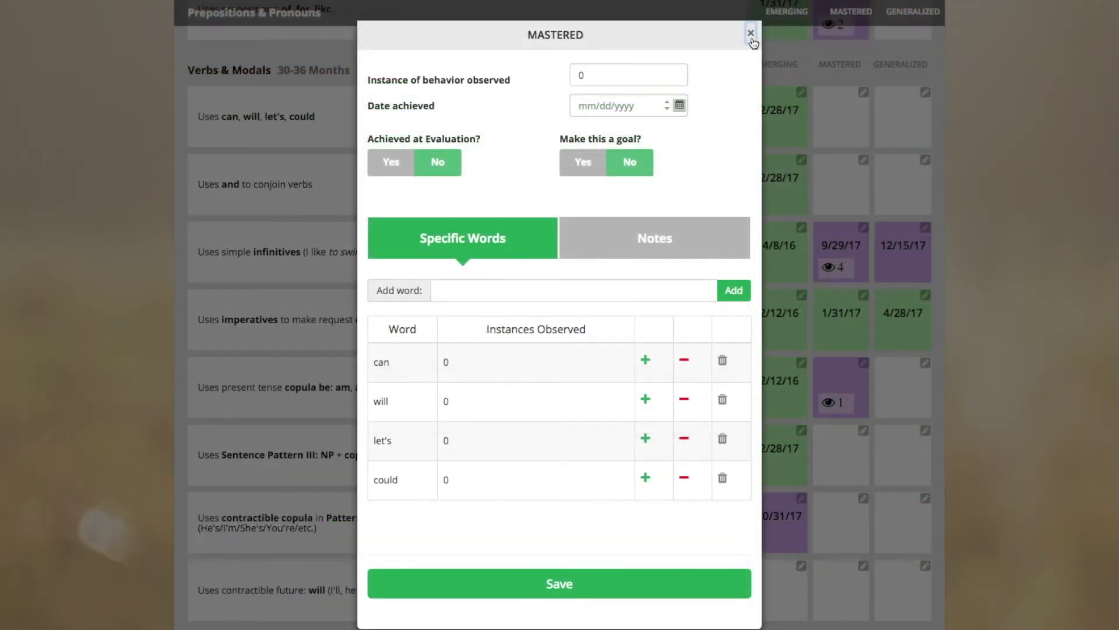
click(751, 33)
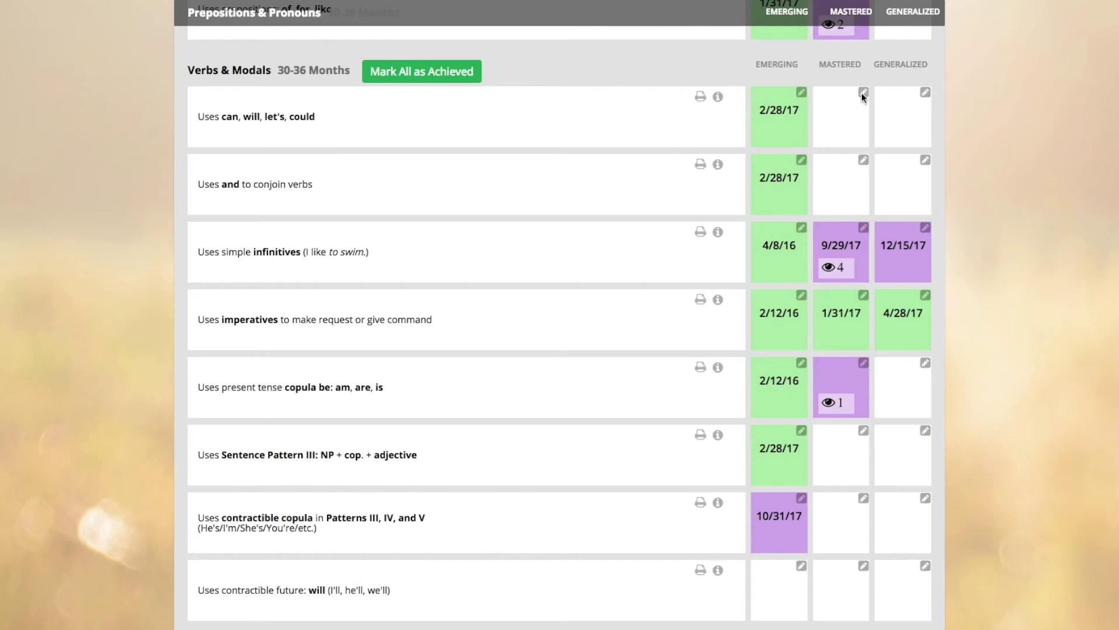
click(861, 92)
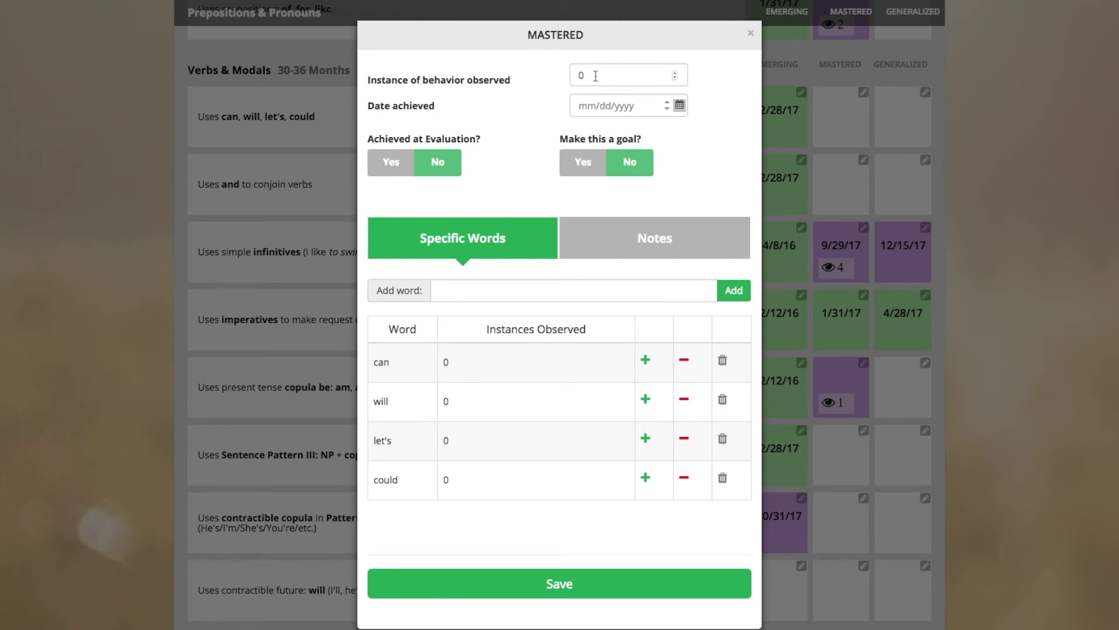
click(677, 72)
click(675, 78)
click(387, 164)
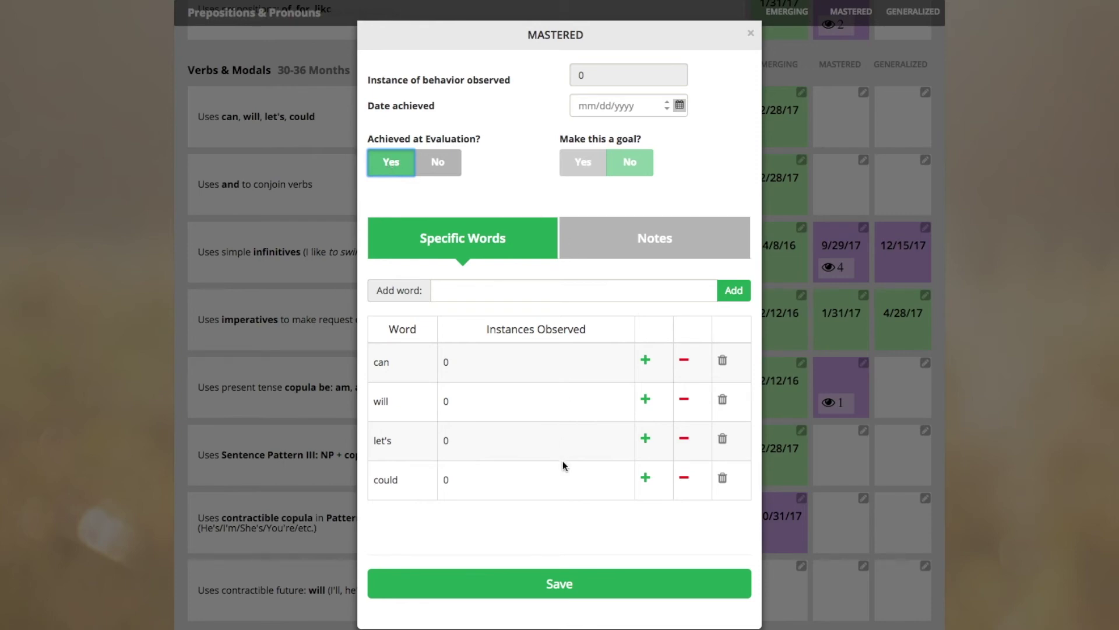
click(567, 593)
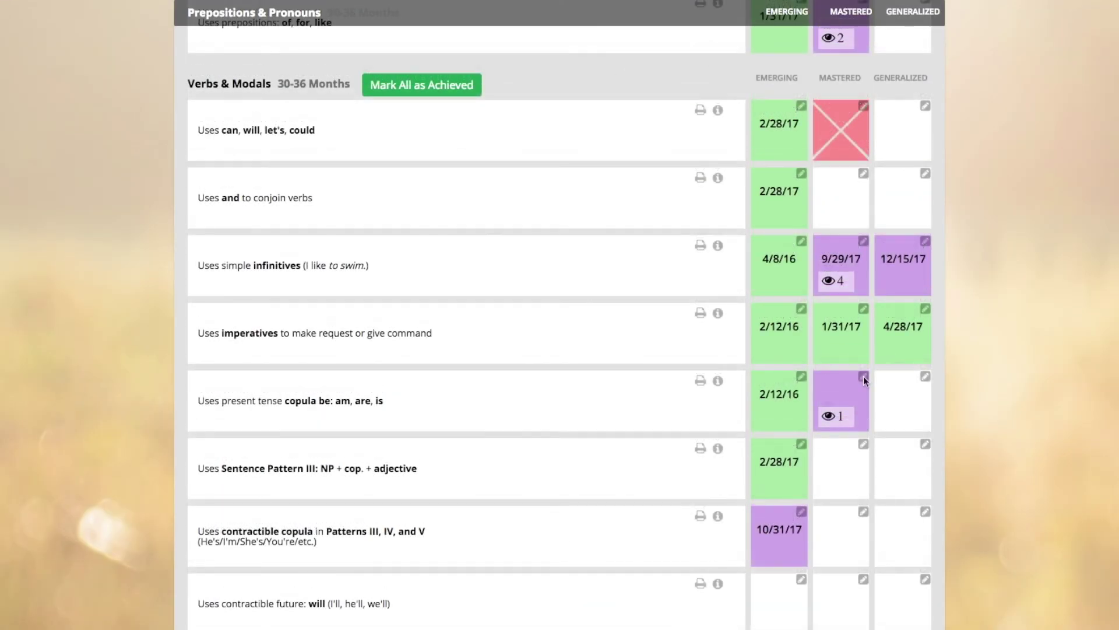
- Make the present tense copula skill a goal and save it
click(864, 377)
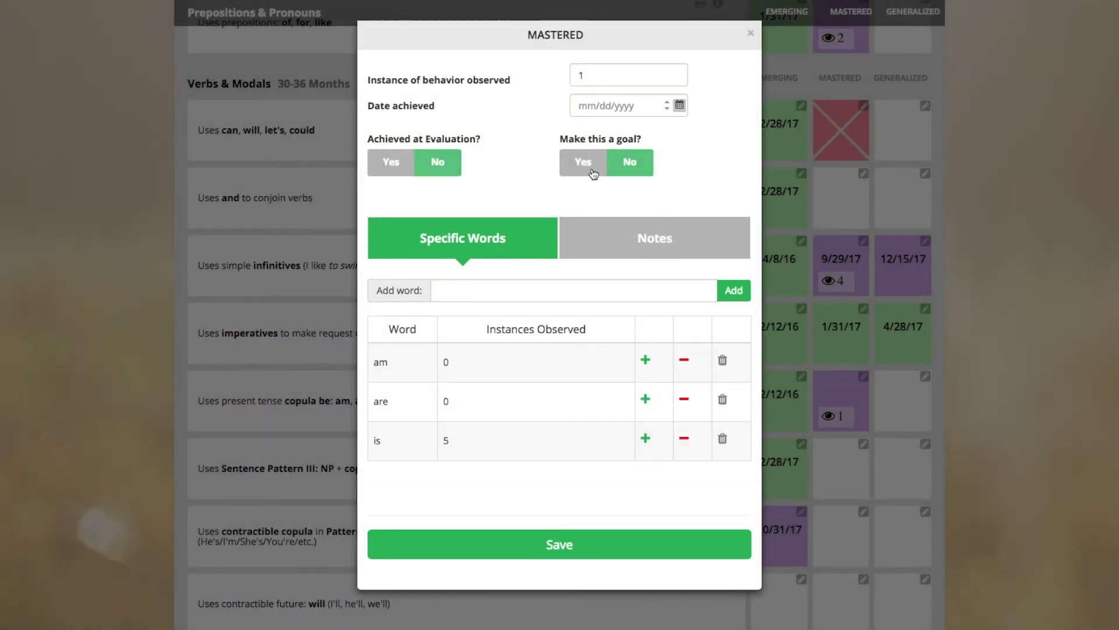
click(583, 163)
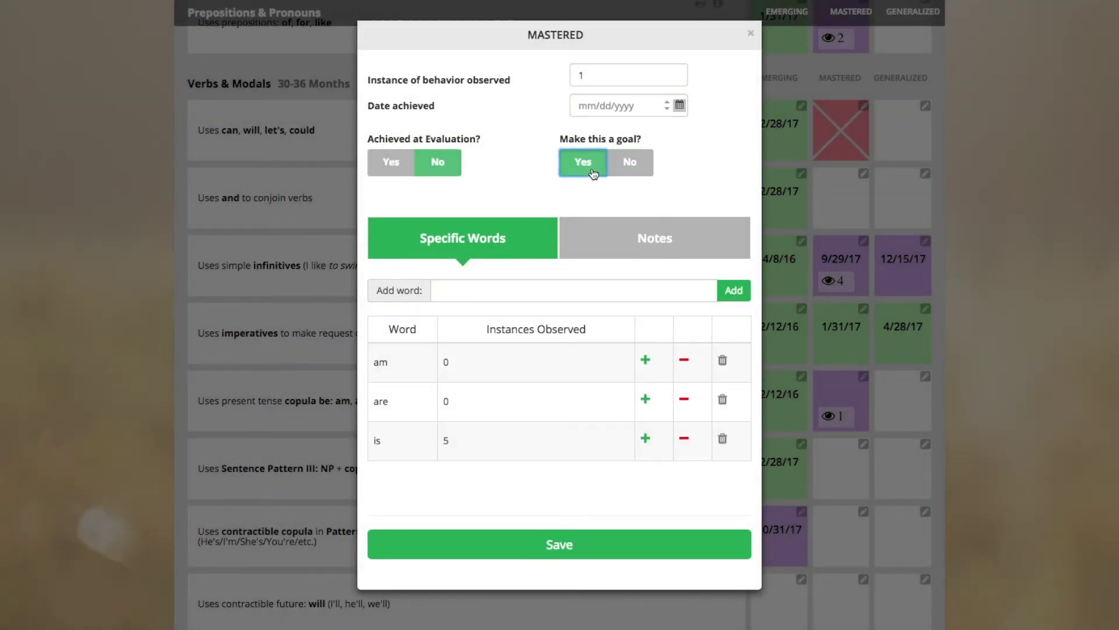
click(585, 548)
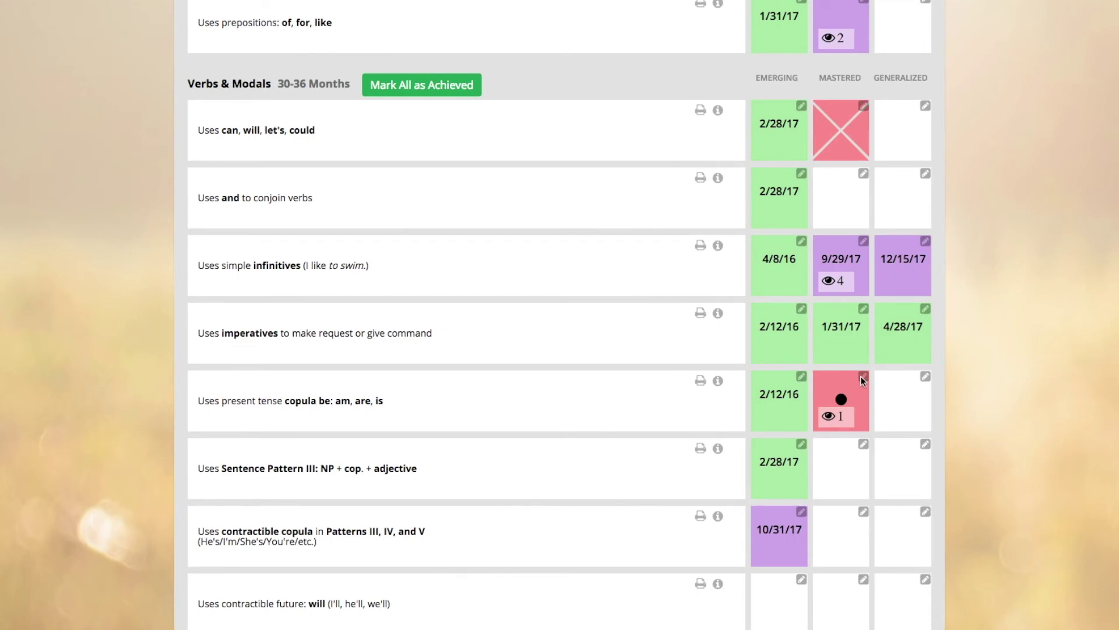
- Set the copula skill's date achieved to 01/01/2018 and save
click(863, 376)
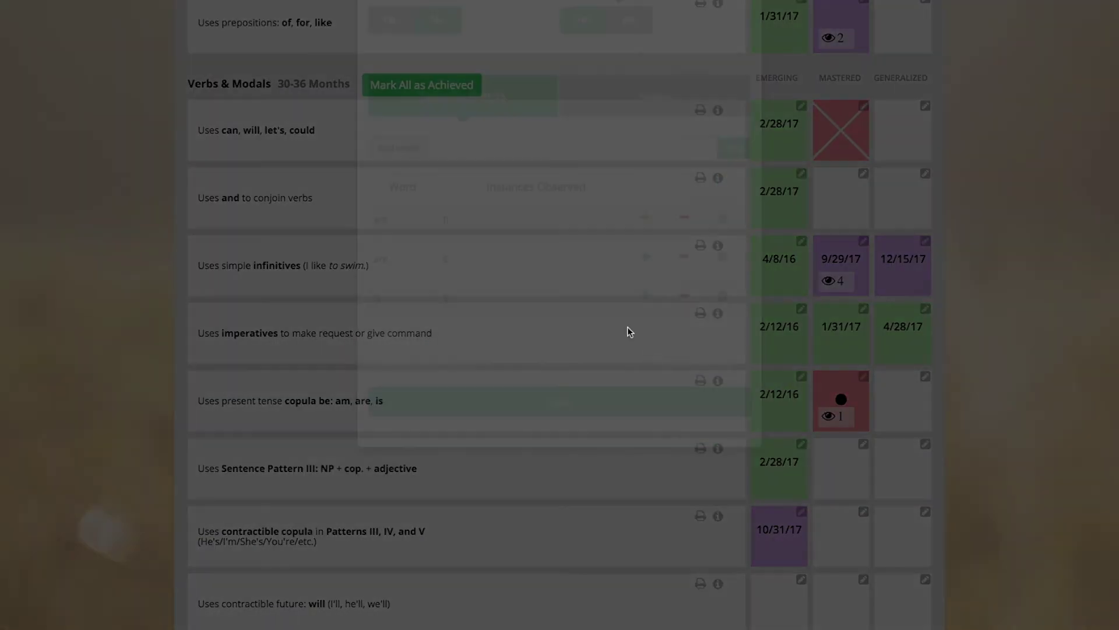
click(582, 107)
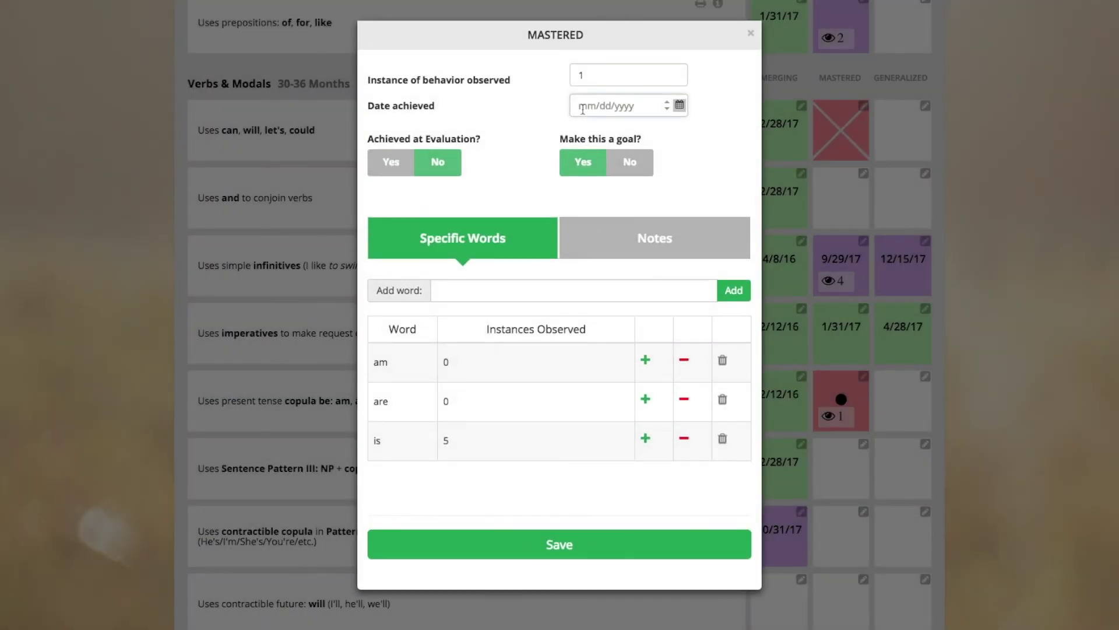
text(01/01/2018)
click(564, 544)
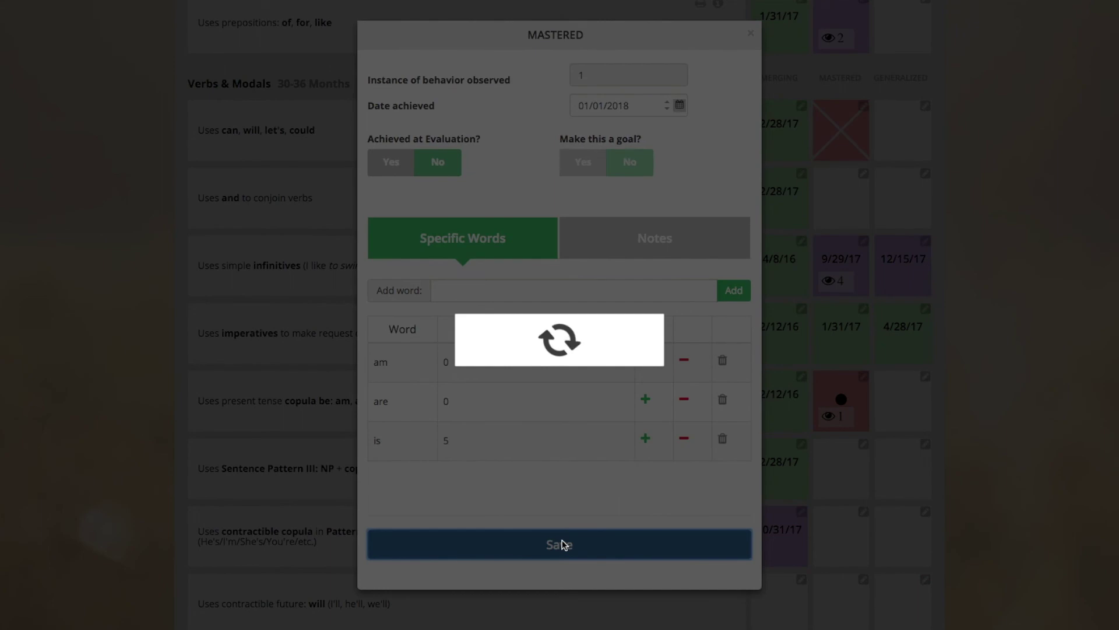